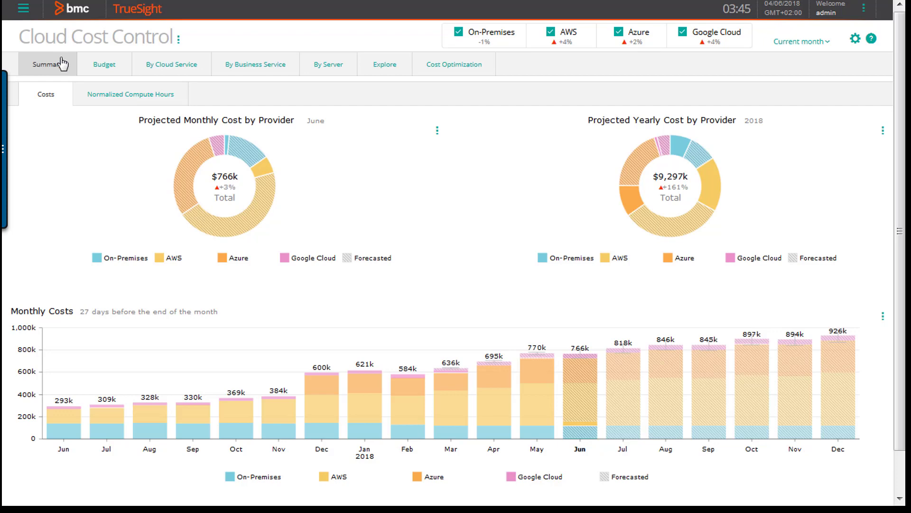
- Open Cost Optimization to see the Resource Usage scenario: 708 idle and 345 overallocated VMs
click(479, 71)
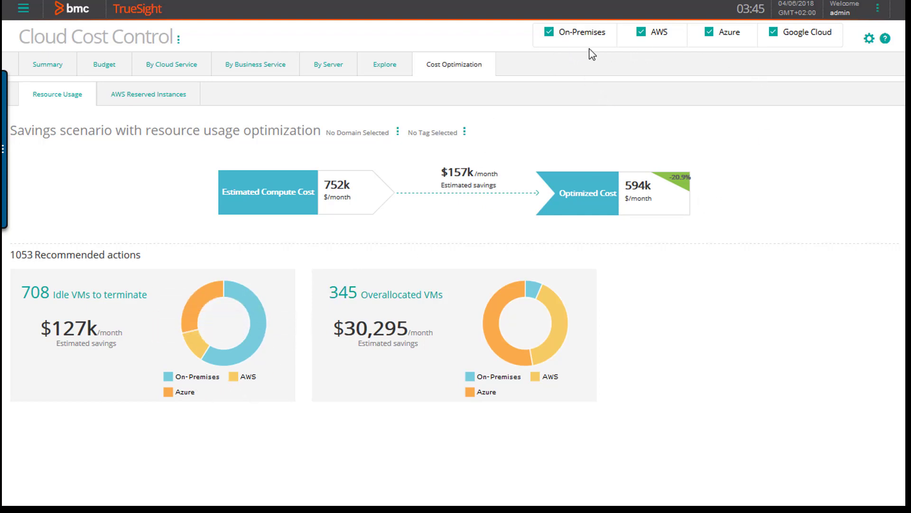
- Exclude On-Premises from the provider filter, cutting savings to $80,521/month across 363 actions
click(550, 35)
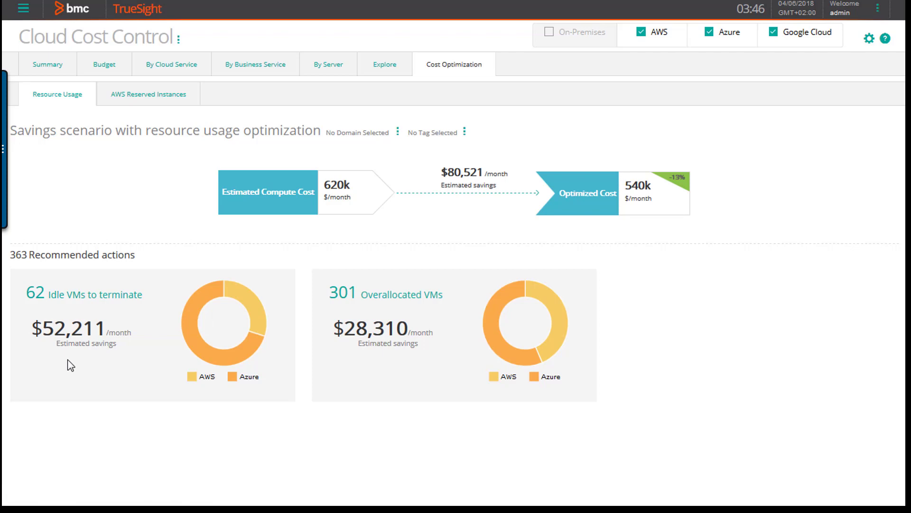
- Open the 62 idle VMs to terminate, scroll through the table, and open the Provider column options
click(72, 296)
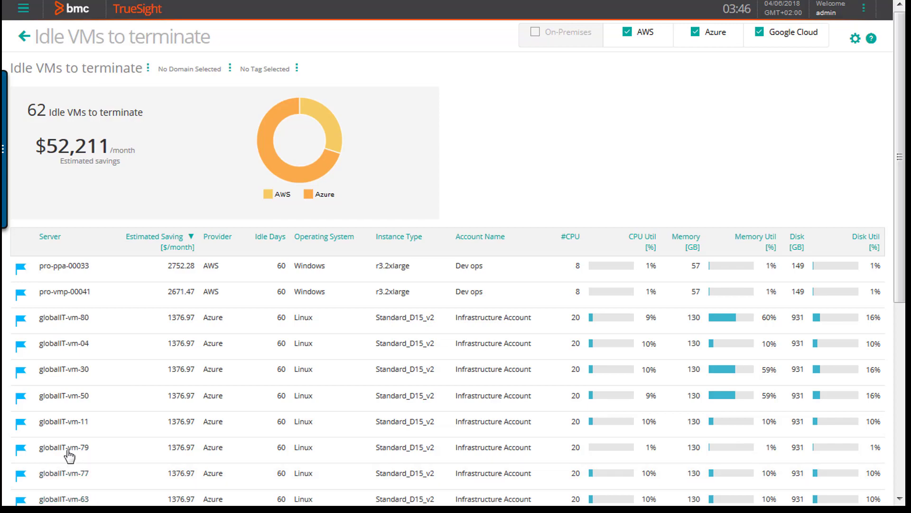
scroll(67, 450, down, 6)
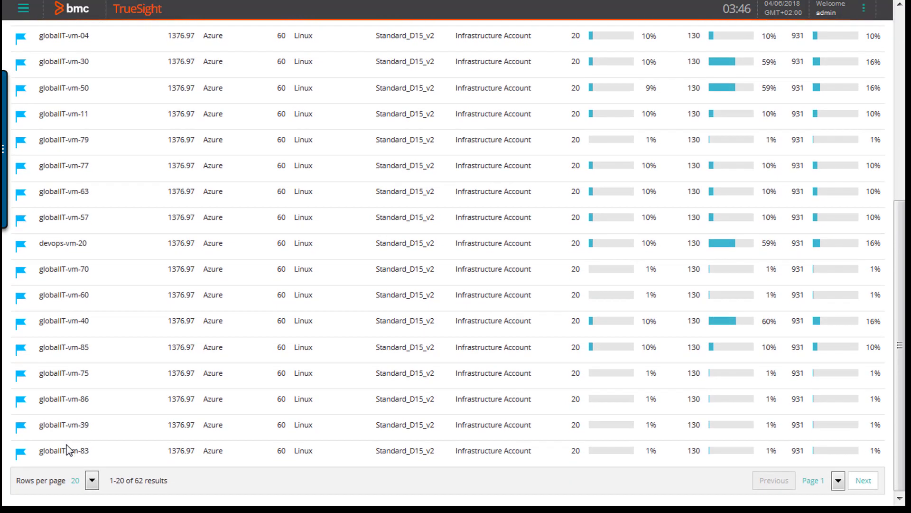
scroll(68, 450, up, 6)
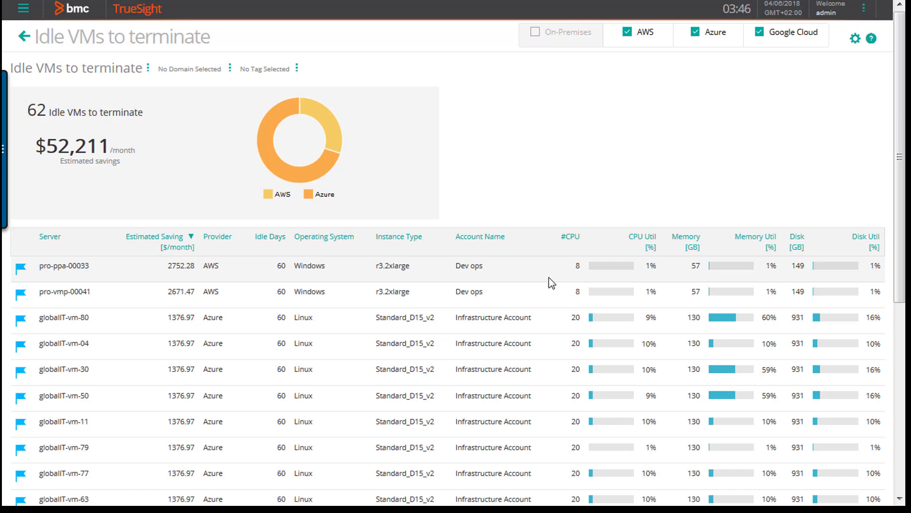
click(643, 240)
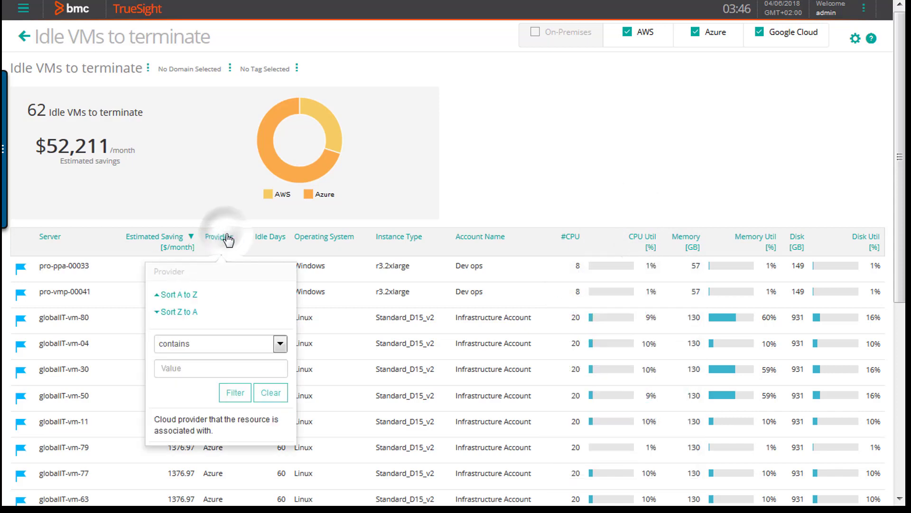
- Open and dismiss the Server column options, then show pro-ppa-00033's $2752/month termination finding
click(51, 239)
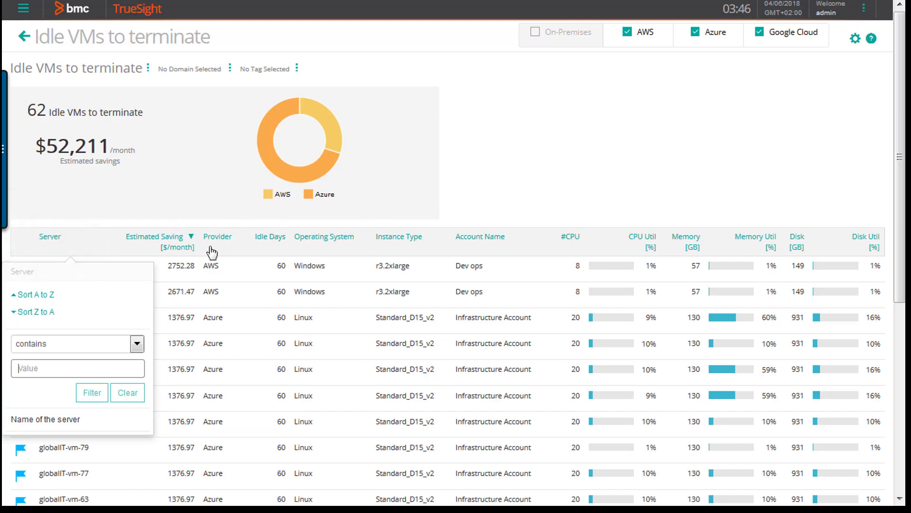
click(493, 166)
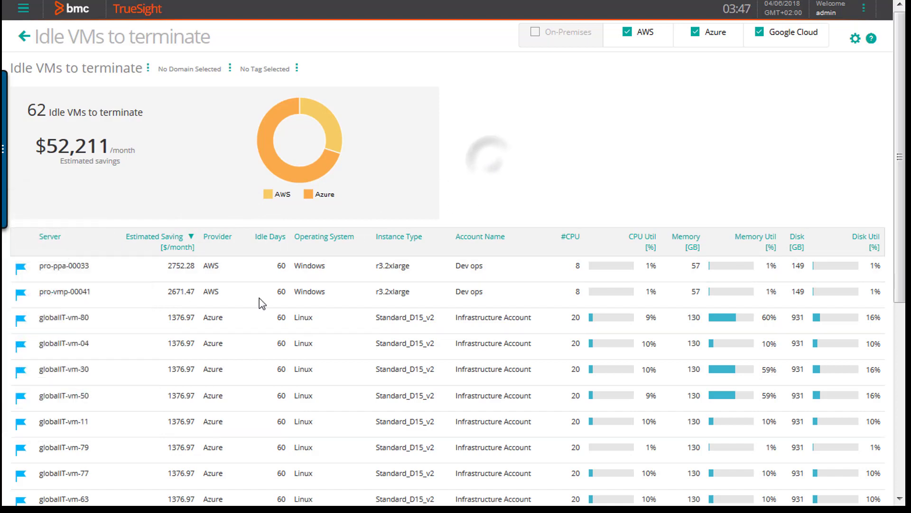
click(20, 271)
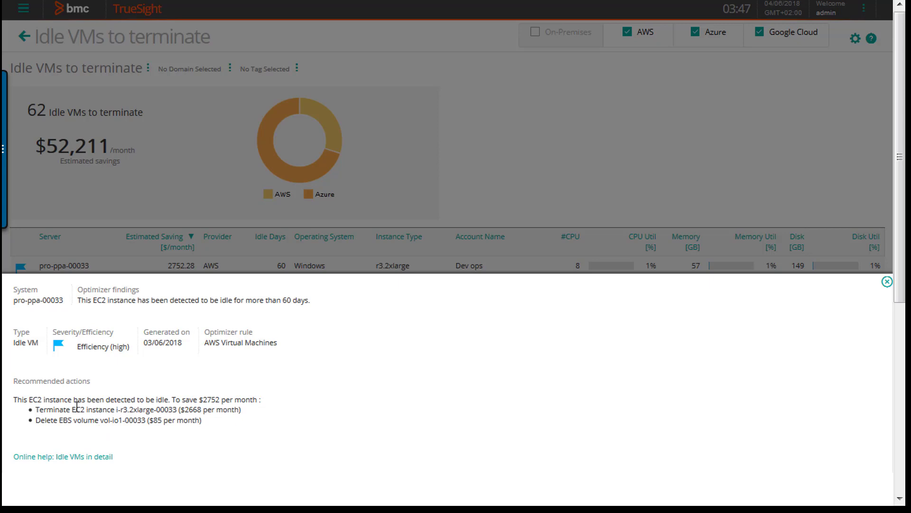
- Highlight the terminate EC2 instance recommendation text, then close the pro-ppa-00033 details
drag(76, 409, 266, 411)
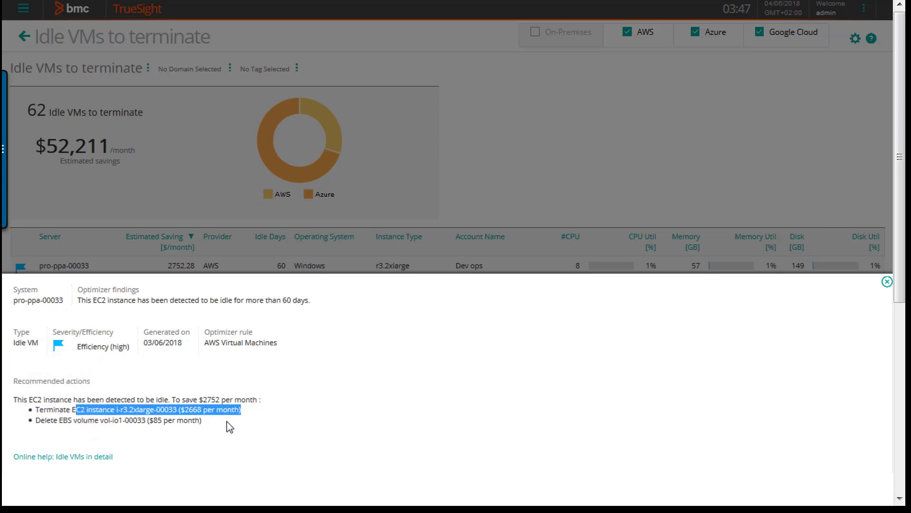
click(98, 435)
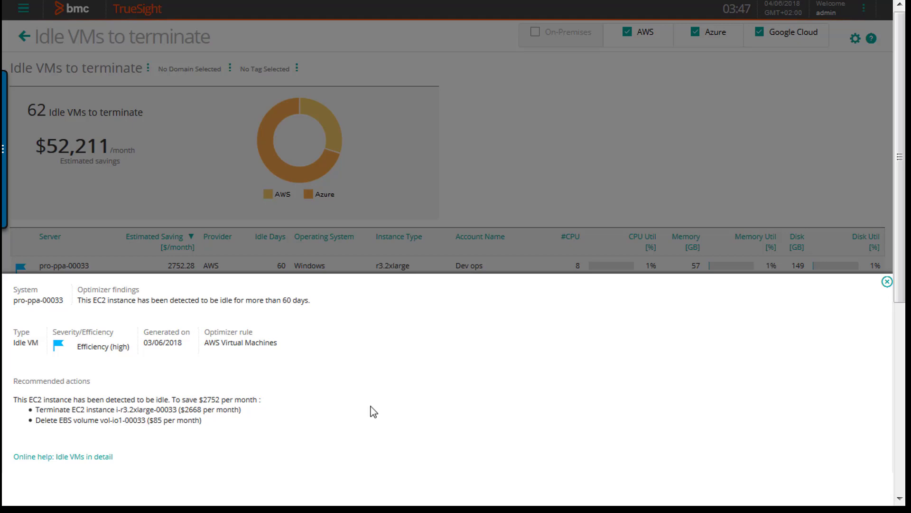
click(888, 282)
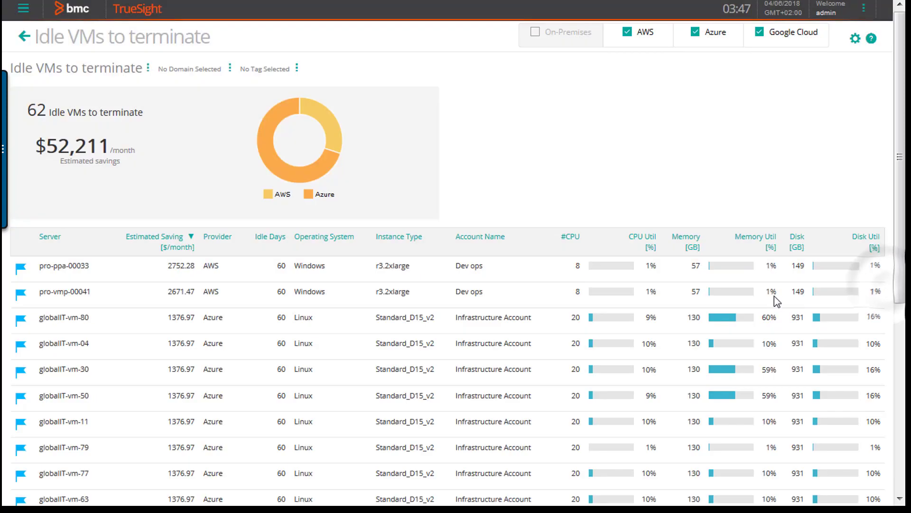
- Go back, open the 301 overallocated VMs worth $28,310/month, and sort them by Provider A to Z
click(27, 42)
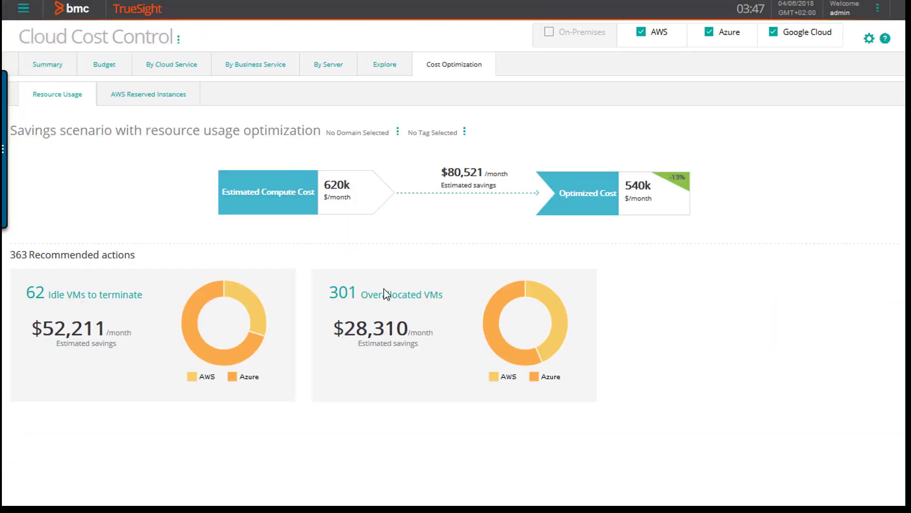
click(387, 295)
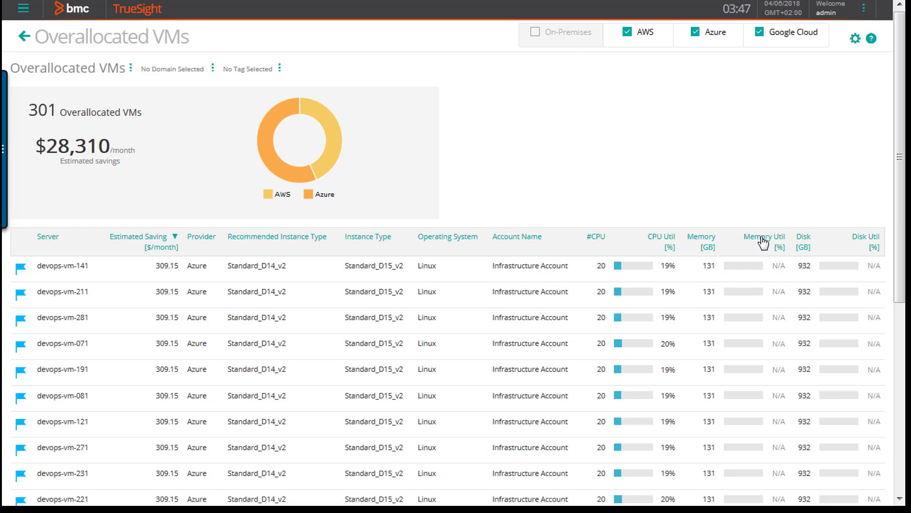
click(195, 242)
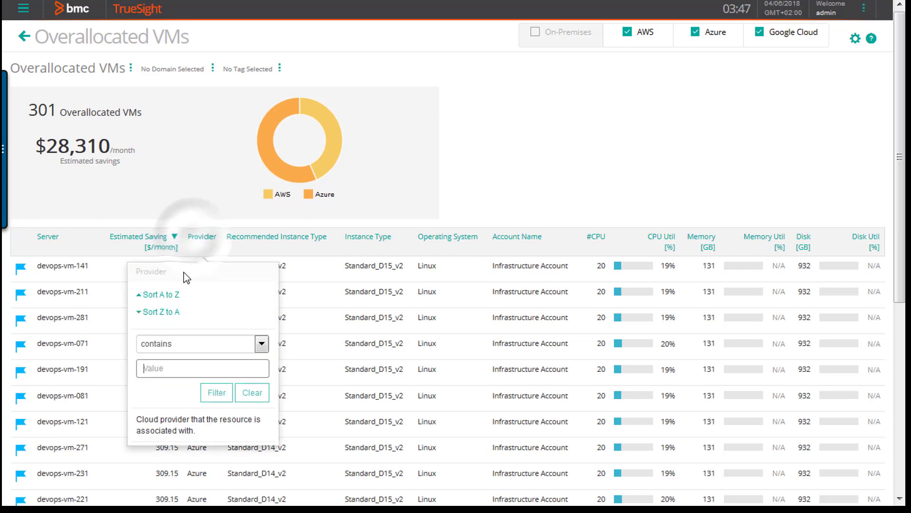
click(175, 296)
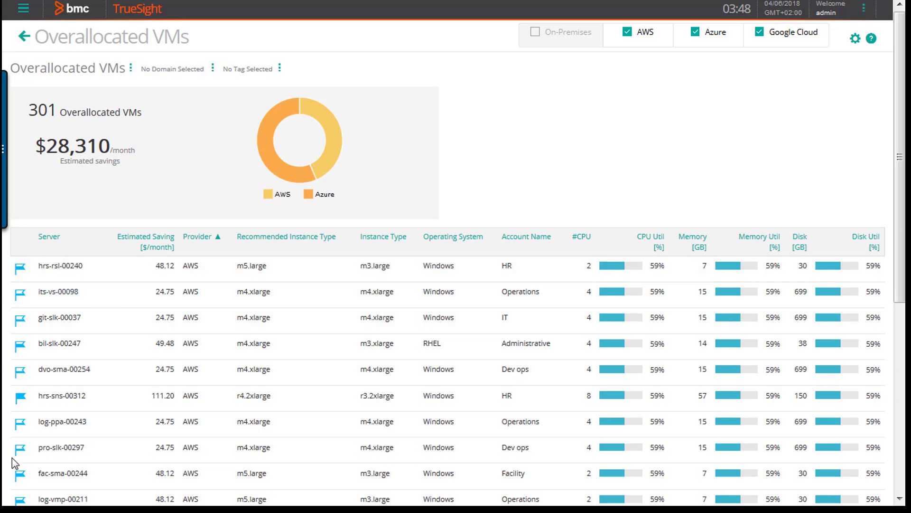
- Show hrs-rsl-00240's finding: resize from m3.large to m5.large, saving $48/month
click(21, 269)
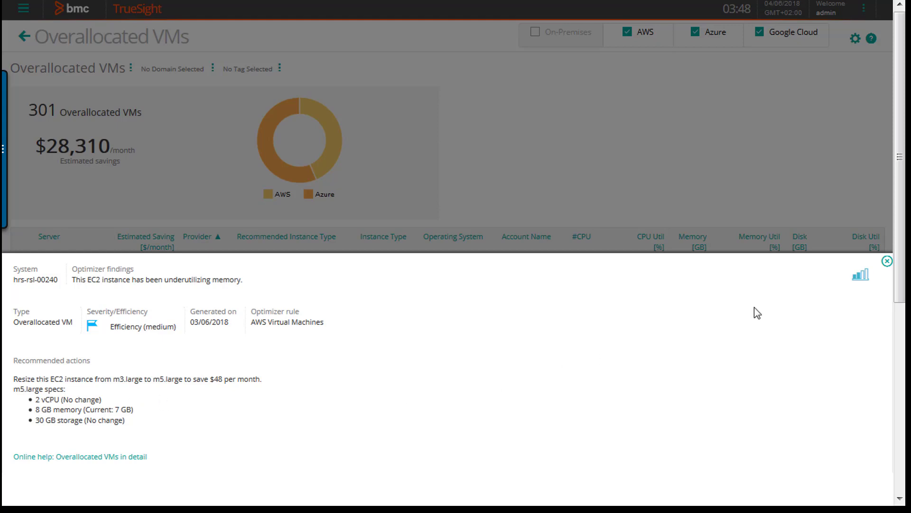
- Close the hrs-rsl-00240 details, return to the overview, and switch to AWS Reserved Instances
click(887, 262)
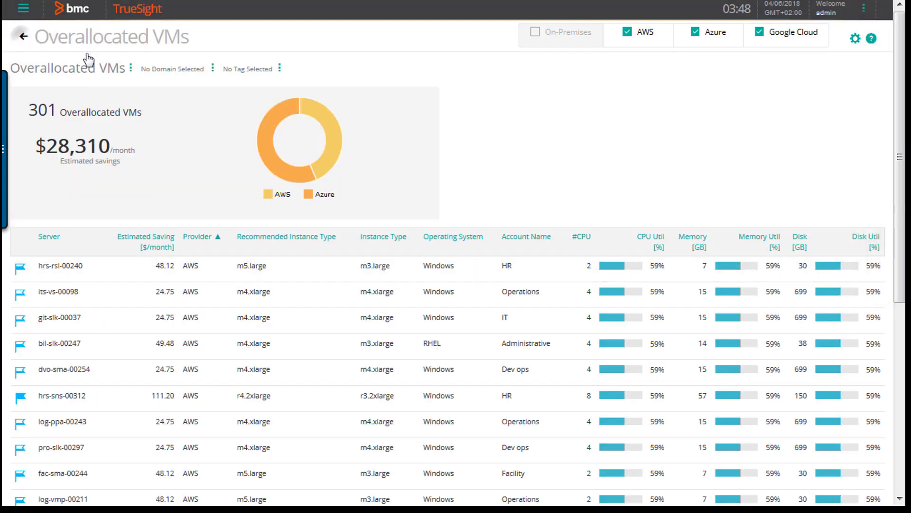
click(24, 37)
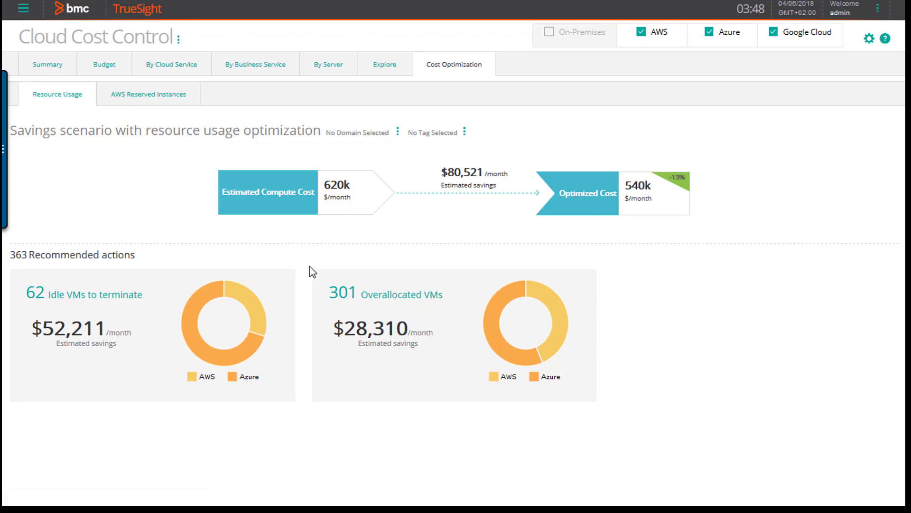
click(182, 98)
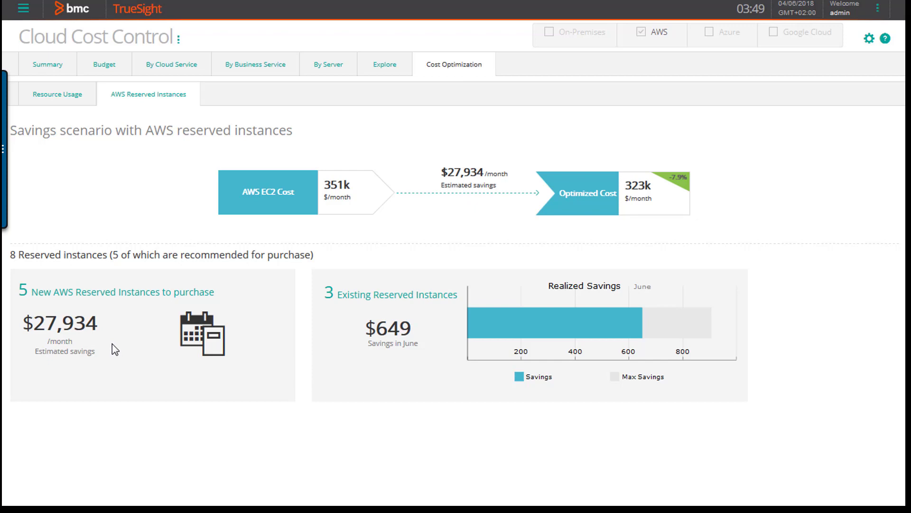
- Open the 5 new AWS reserved instances to purchase, led by c4.4xlarge Windows in Frankfurt
click(98, 299)
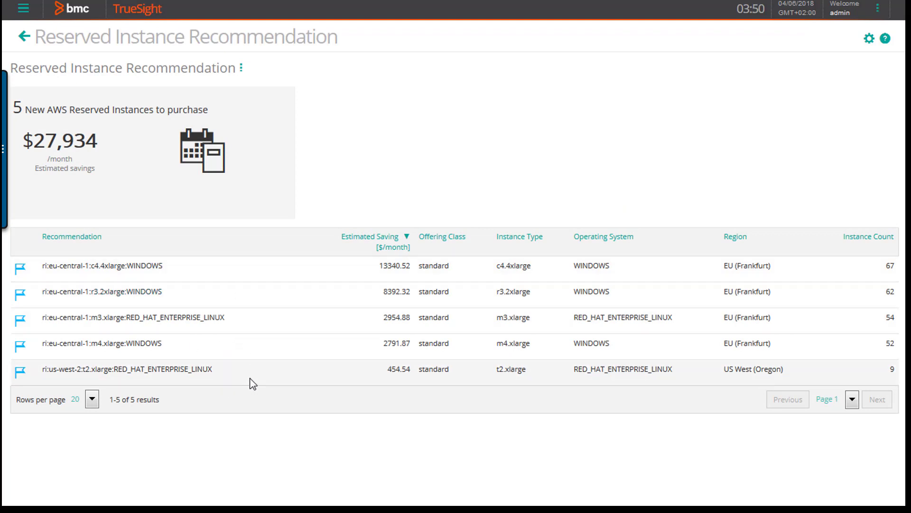
- Review the five recommended reservations totalling $27,934/month, four of them in Frankfurt
mouse_move(226, 326)
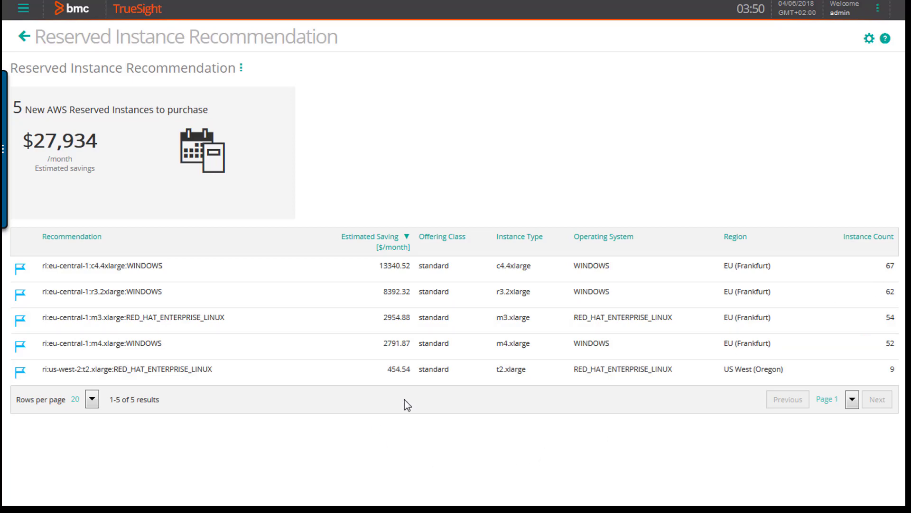
- Review the details for 67 Windows c4.4xlarge instances in EU (Frankfurt), then close them
click(21, 268)
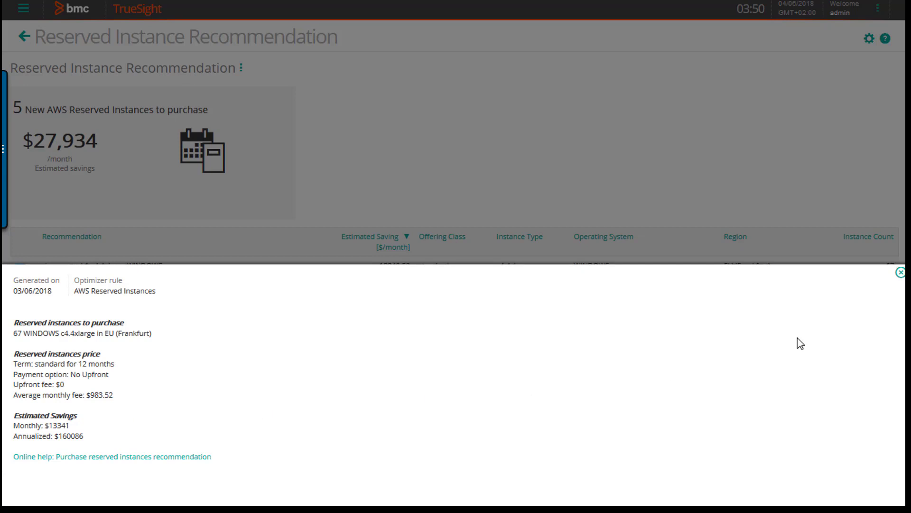
click(900, 272)
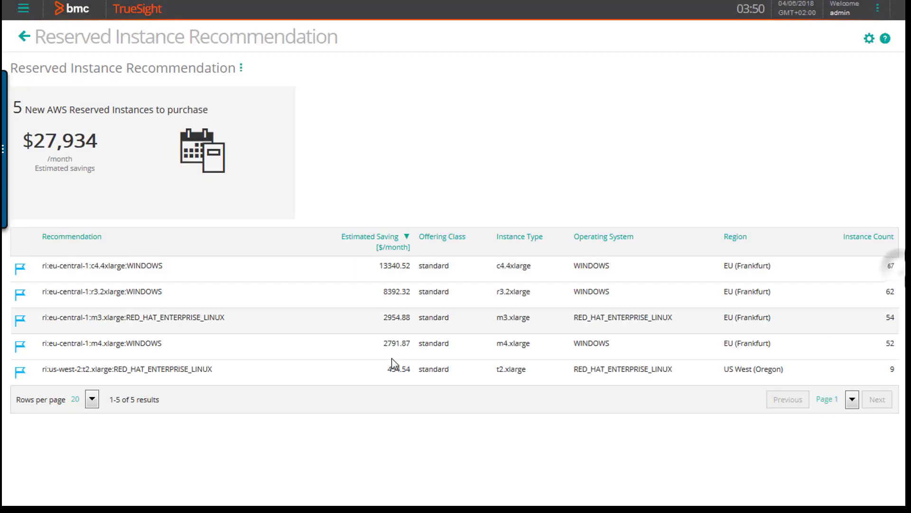
- Return to the savings overview and list the three existing AWS reserved instances
click(25, 37)
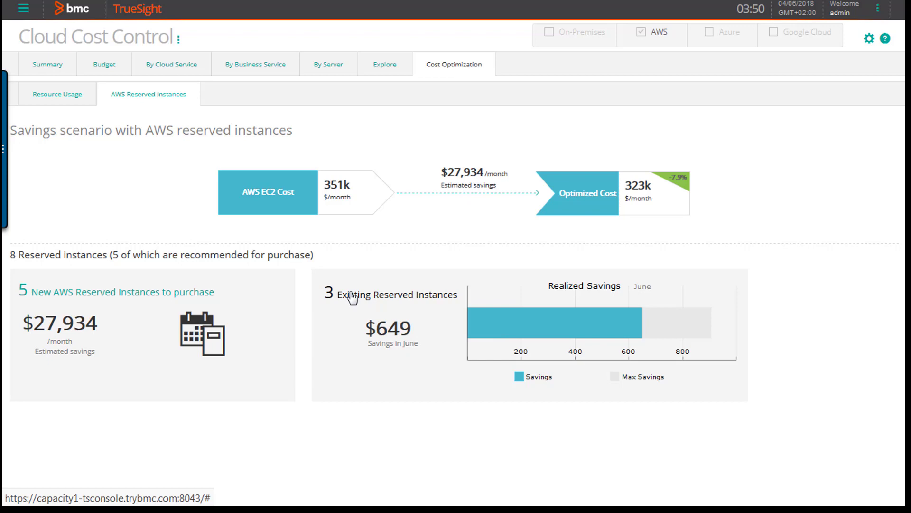
mouse_move(610, 323)
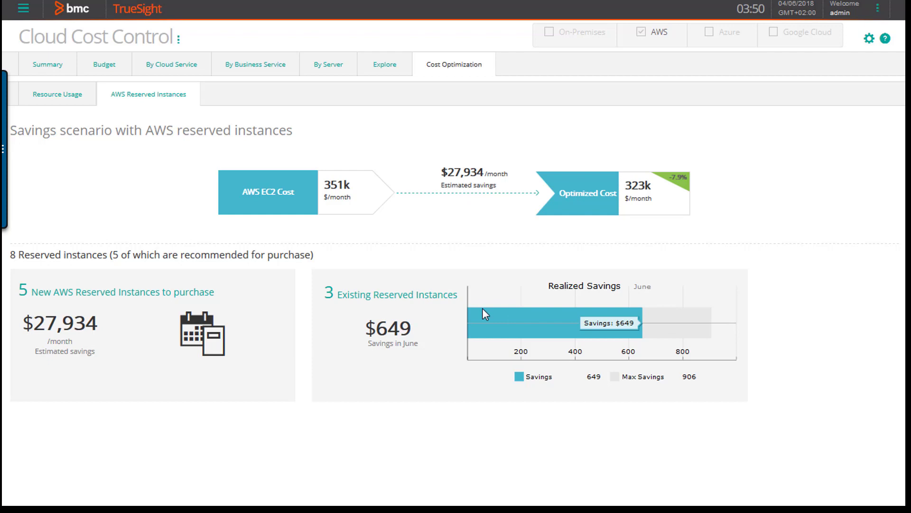
click(360, 294)
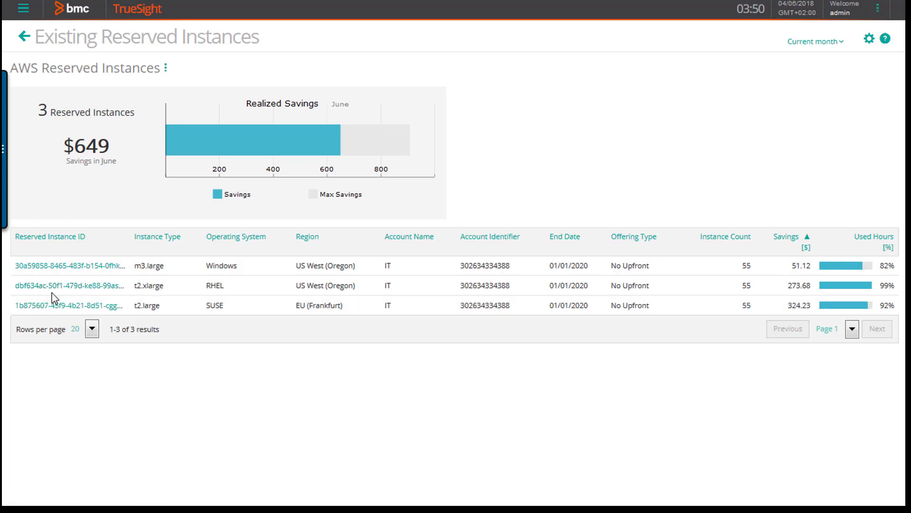
click(62, 266)
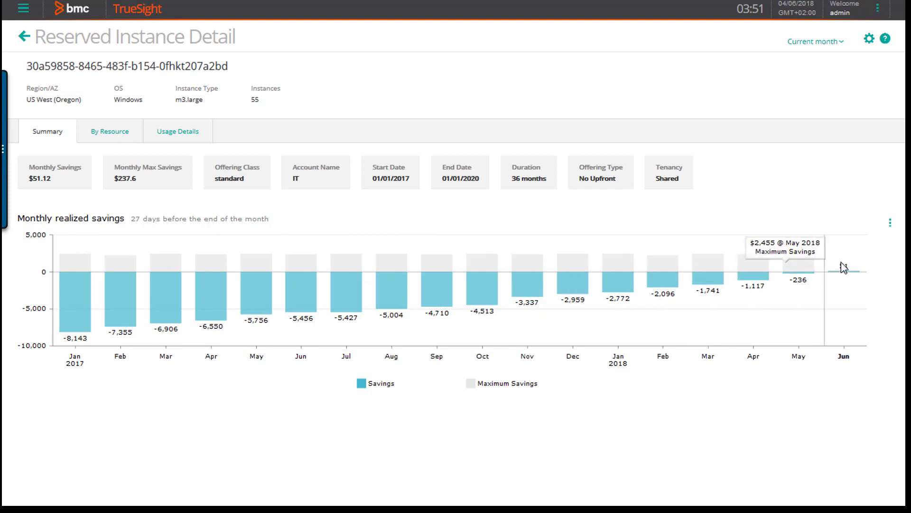
click(113, 136)
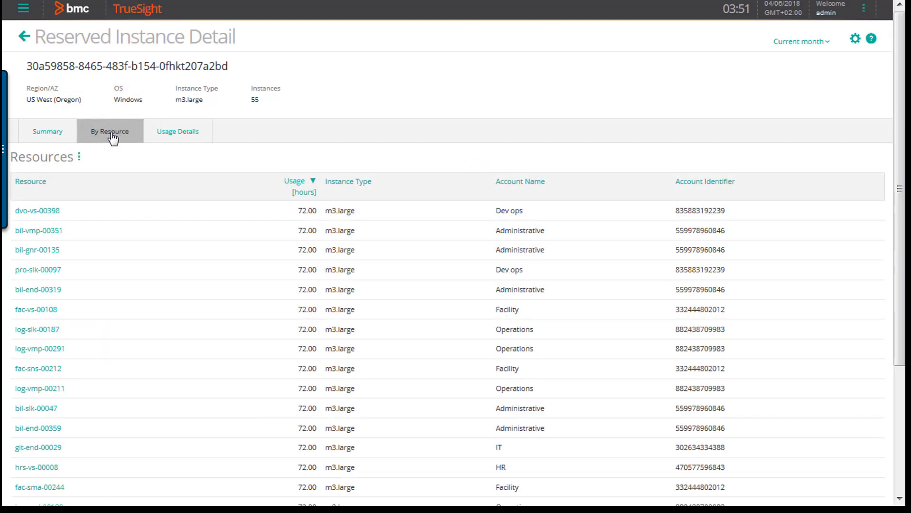
click(171, 130)
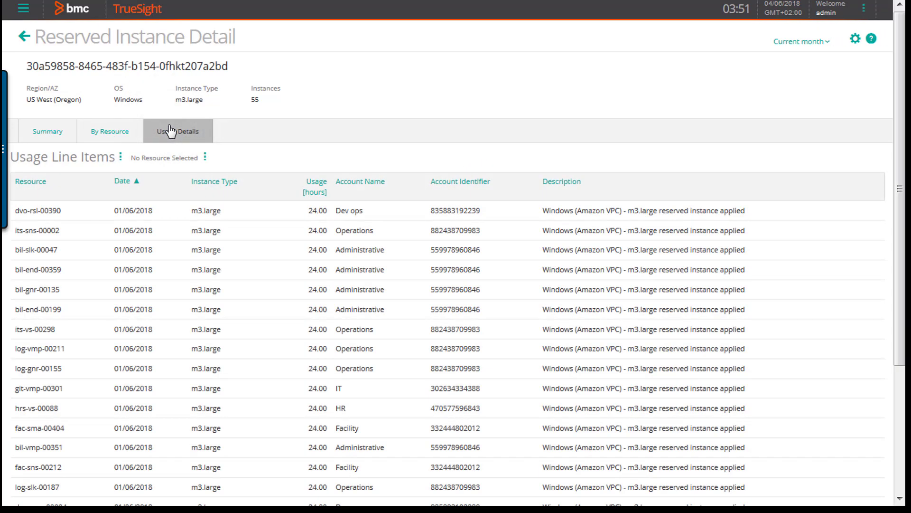
click(25, 36)
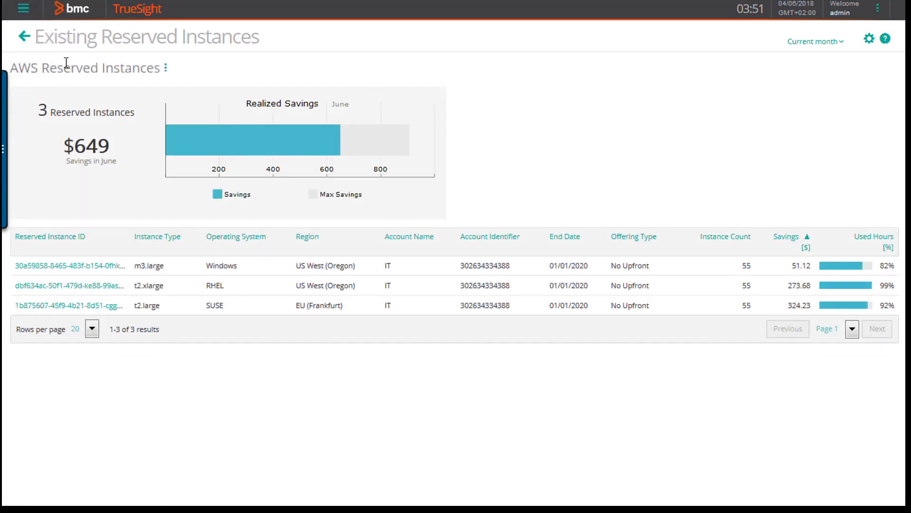
- Show monthly cost by business service for AWS only, excluding Azure and Google Cloud
click(24, 37)
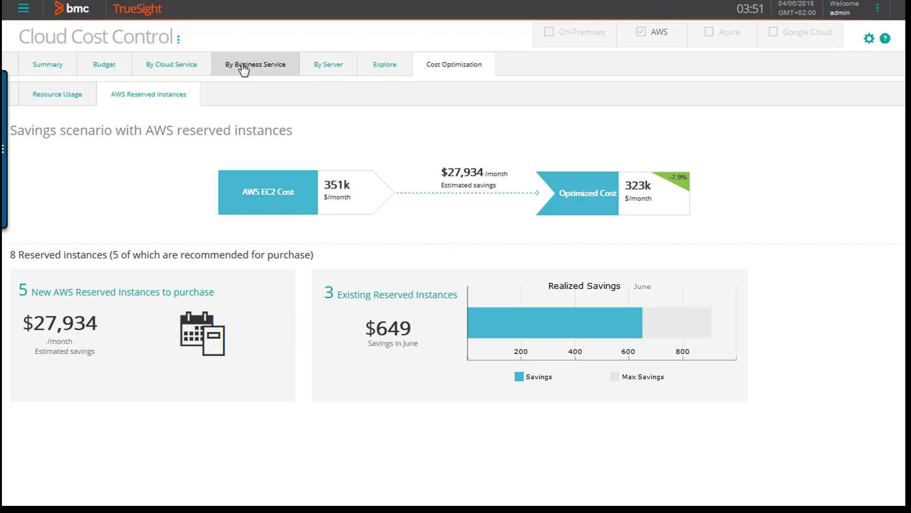
click(280, 66)
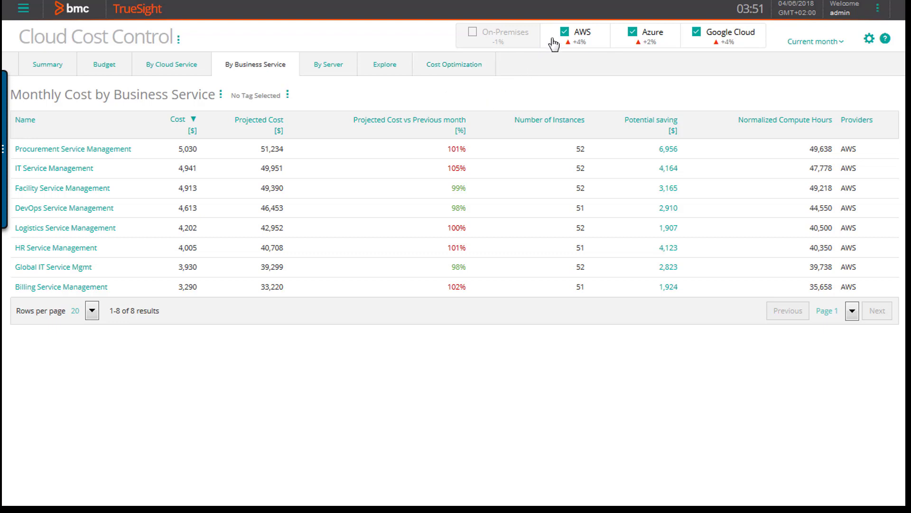
click(633, 31)
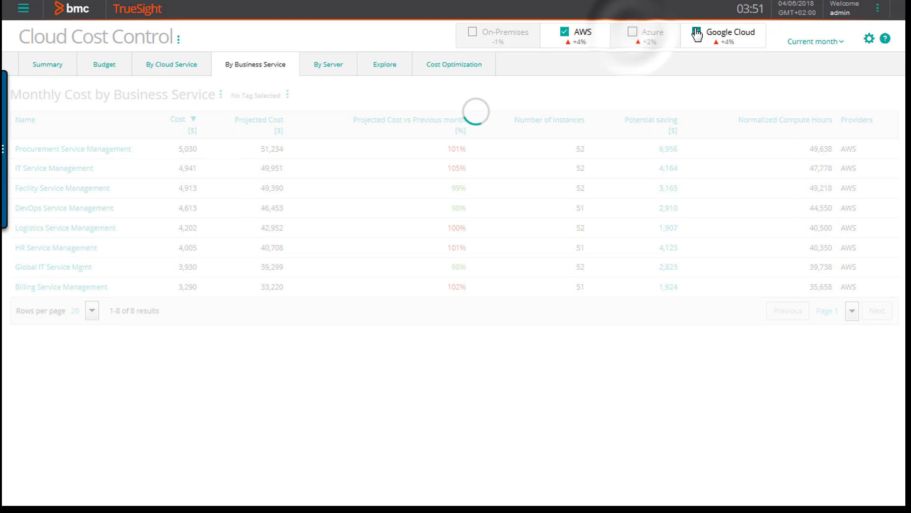
click(697, 31)
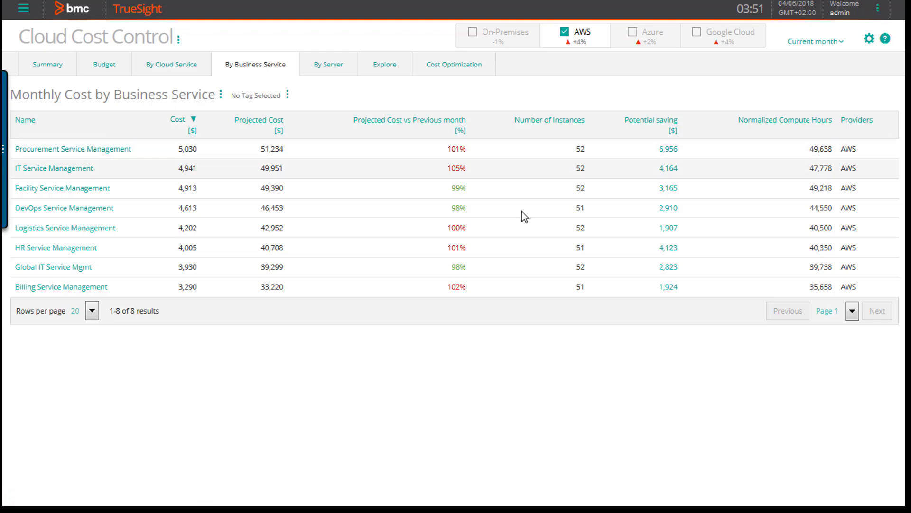
- Run a cloud migration simulation for Procurement Service Management, currently costing 29,259 $/month
click(71, 148)
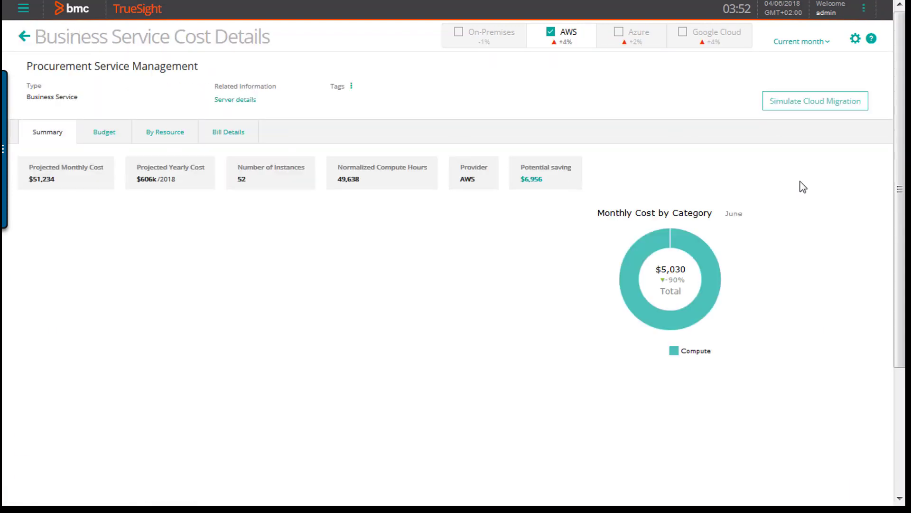
click(780, 106)
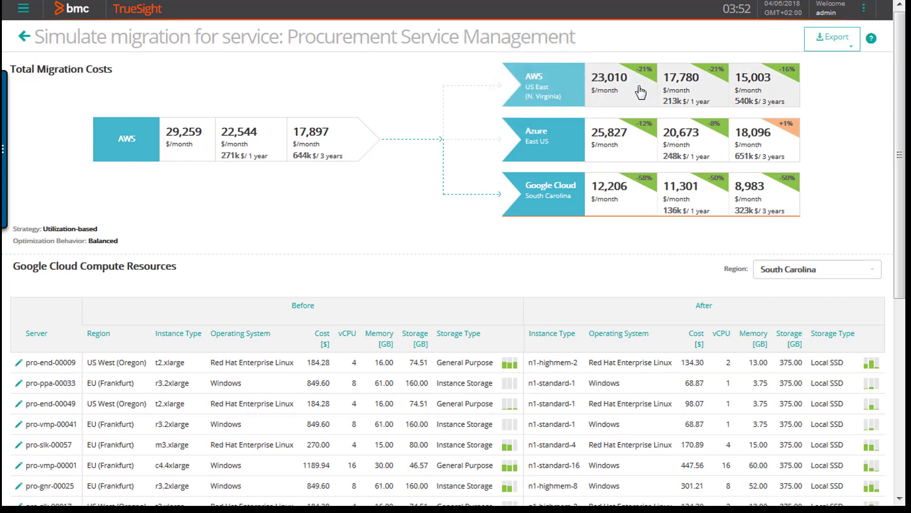
- List the per-server mappings for the AWS US East (N. Virginia) migration target
click(611, 86)
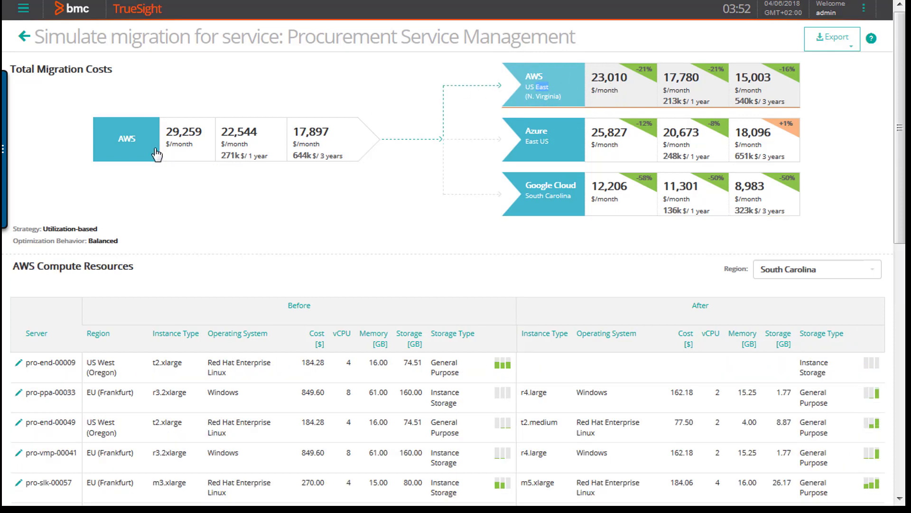
double_click(546, 90)
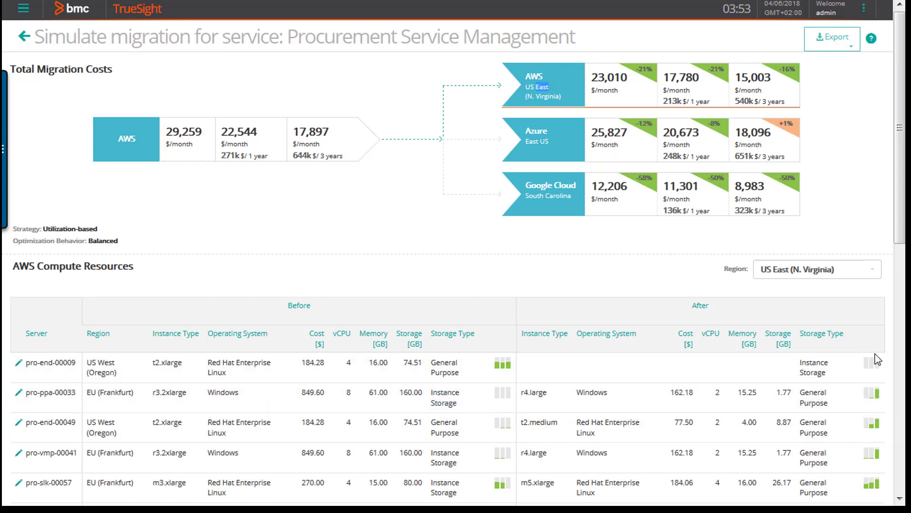
mouse_move(873, 395)
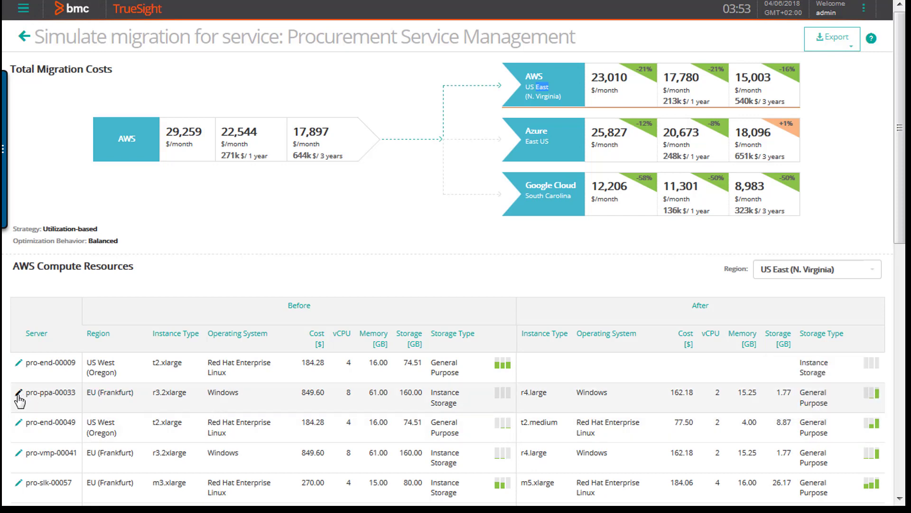
- Browse Compute optimized instance types for server pro-ppa-00033's migration, then close its panel
click(18, 394)
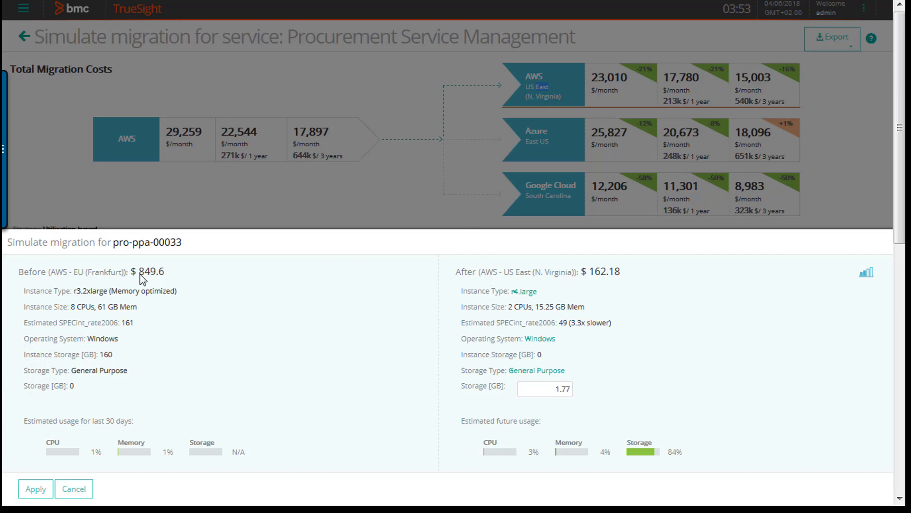
click(521, 293)
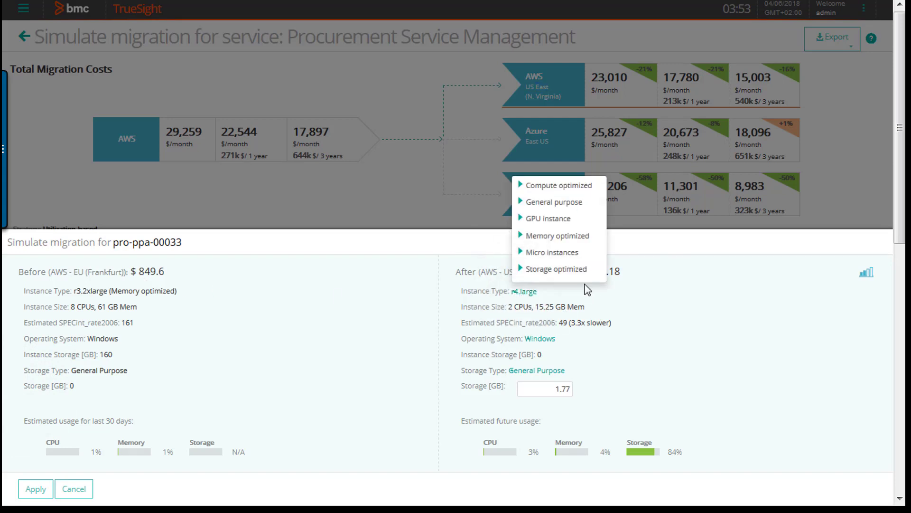
click(562, 186)
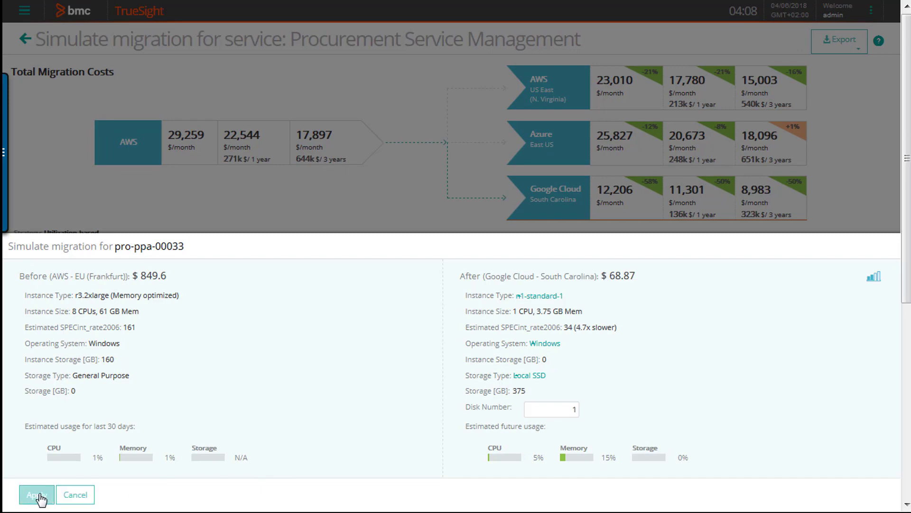
click(41, 496)
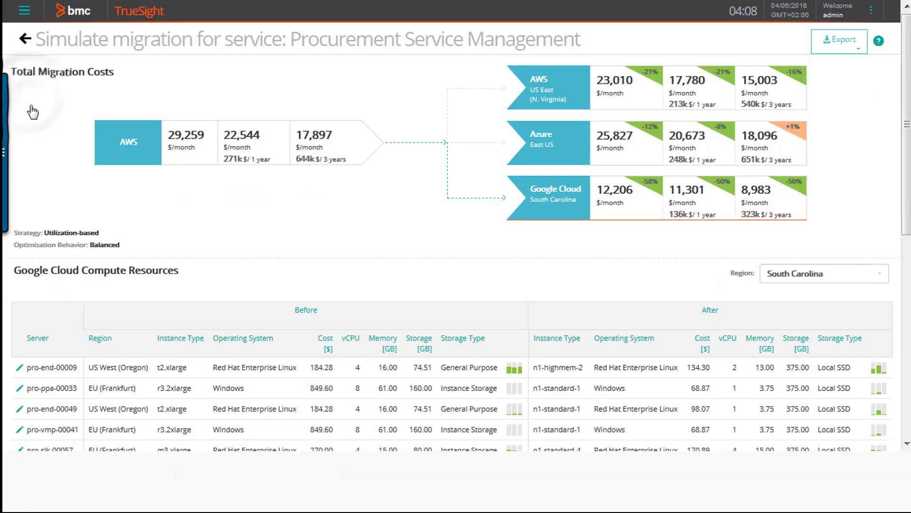
- Leave the simulation and return to the Monthly Cost by Business Service page
click(25, 100)
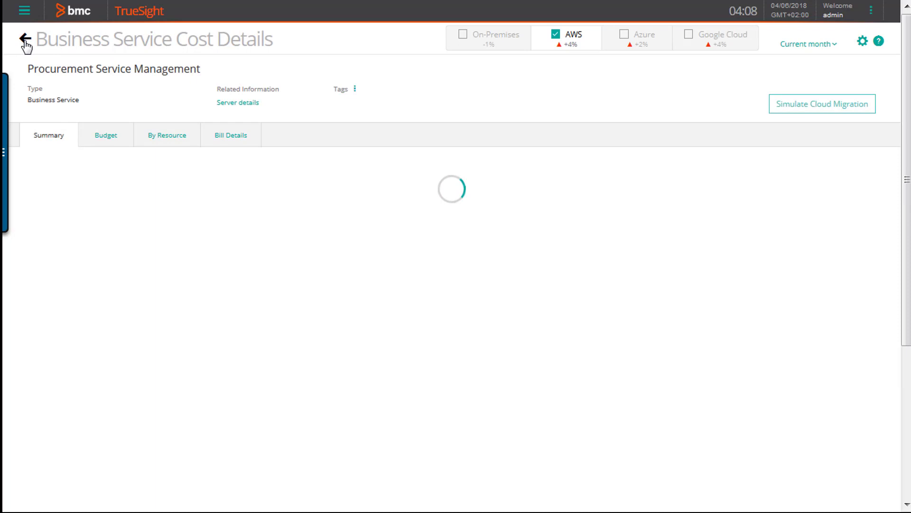
click(25, 39)
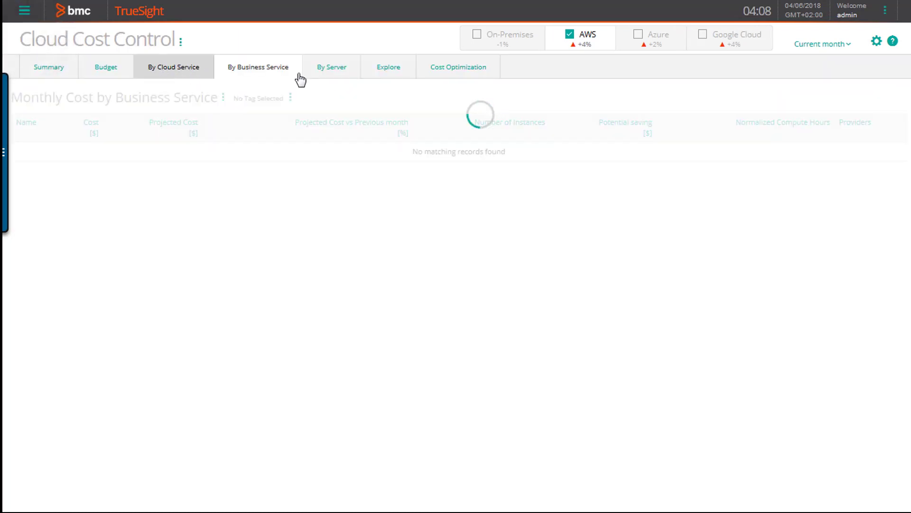